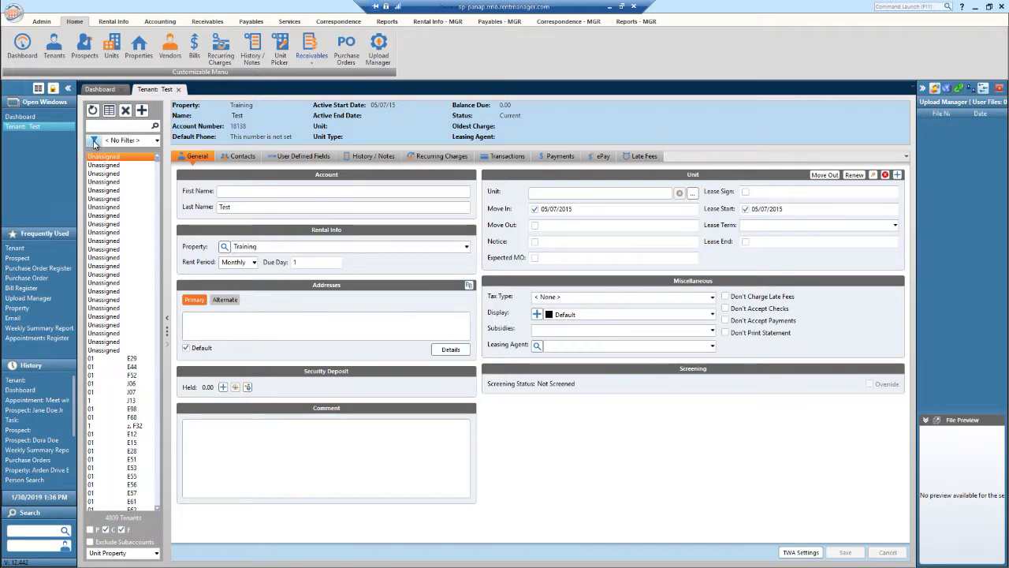
- Create a tenant filter named 'Paradise Cove' with Property set to Paradise Cove, and apply it
{"action": "left_click", "coordinate": [94, 142]}
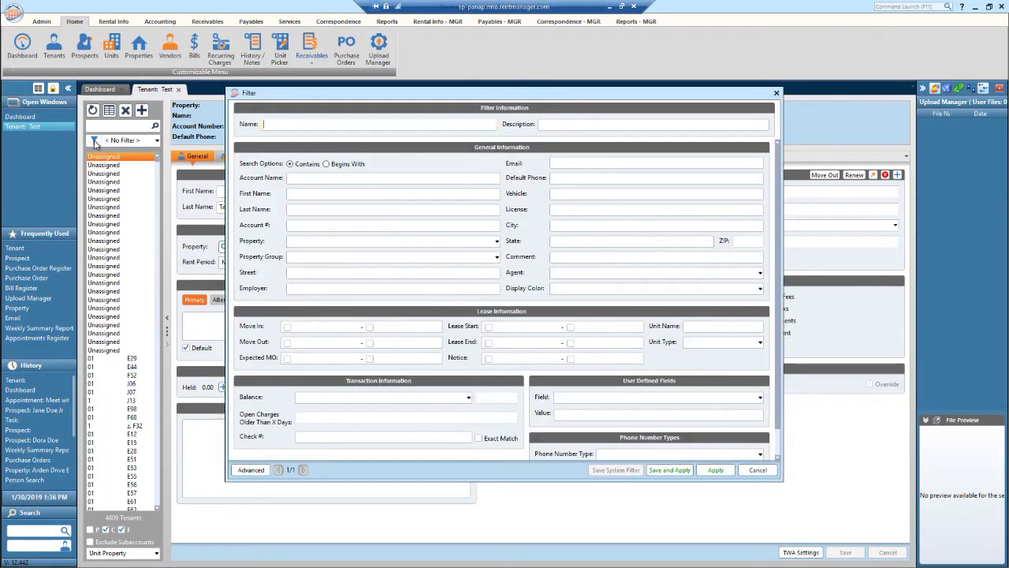
{"action": "left_click", "coordinate": [415, 126]}
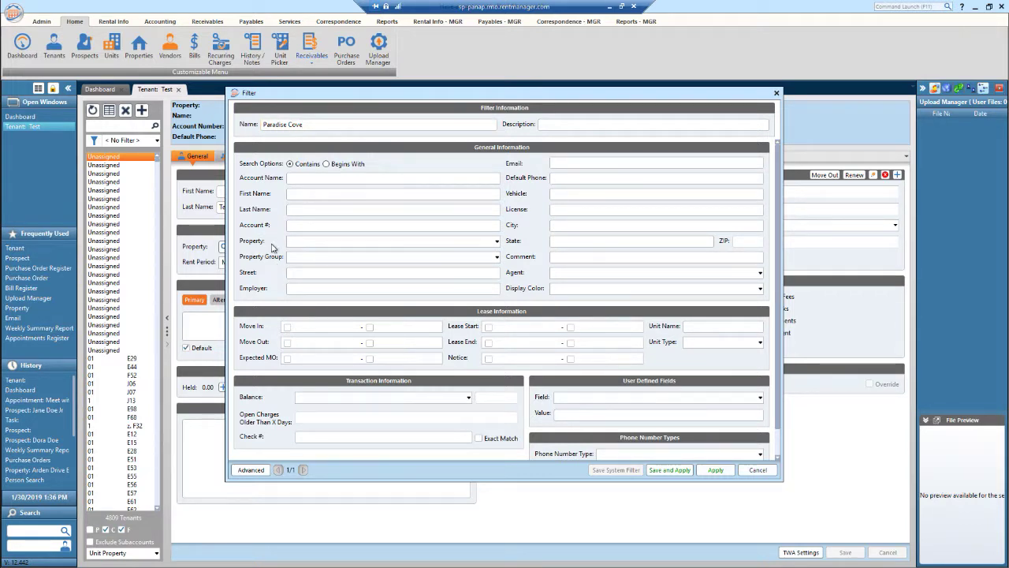
{"action": "left_click", "coordinate": [498, 242]}
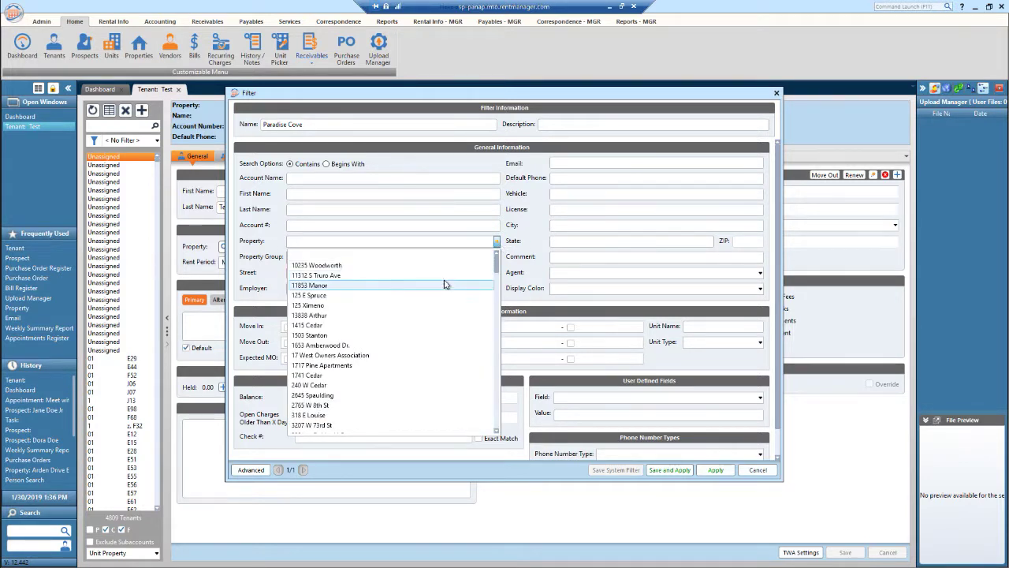
{"action": "type", "text": "Pacific Park LLC"}
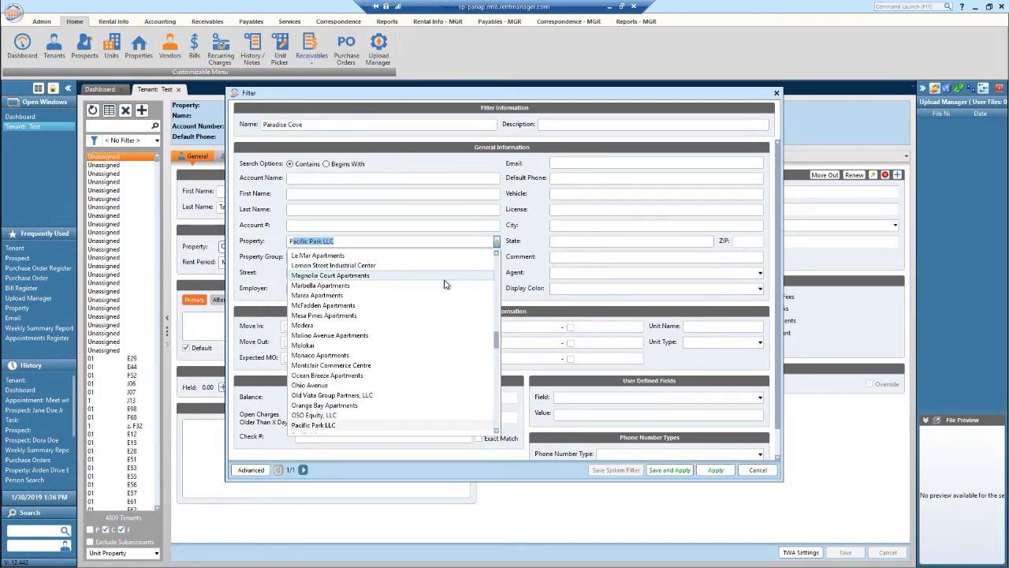
{"action": "key", "text": "Down"}
{"action": "key", "text": "Down"}
{"action": "key", "text": "Down"}
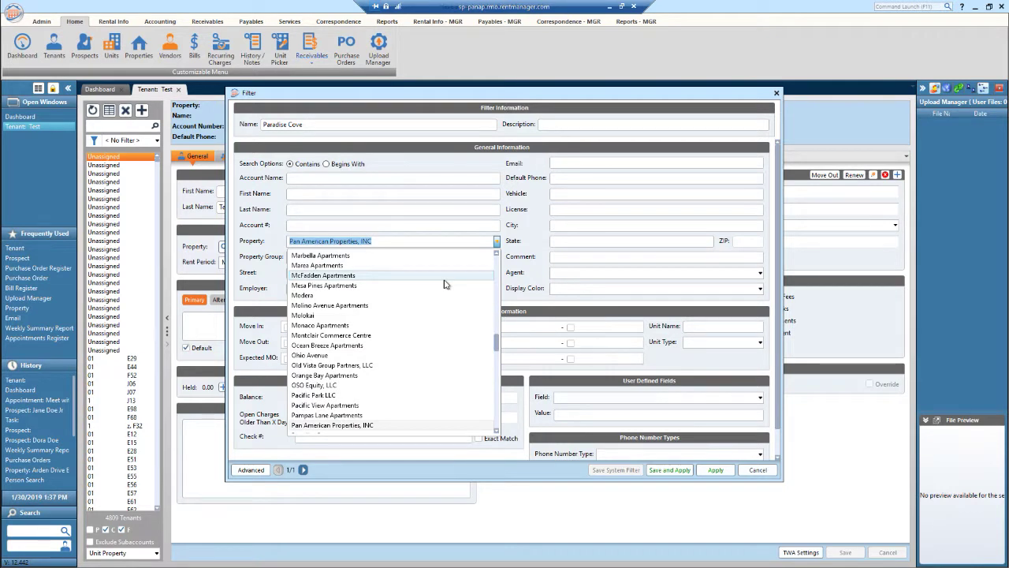
{"action": "scroll", "coordinate": [445, 284], "scroll_direction": "down", "scroll_amount": 3}
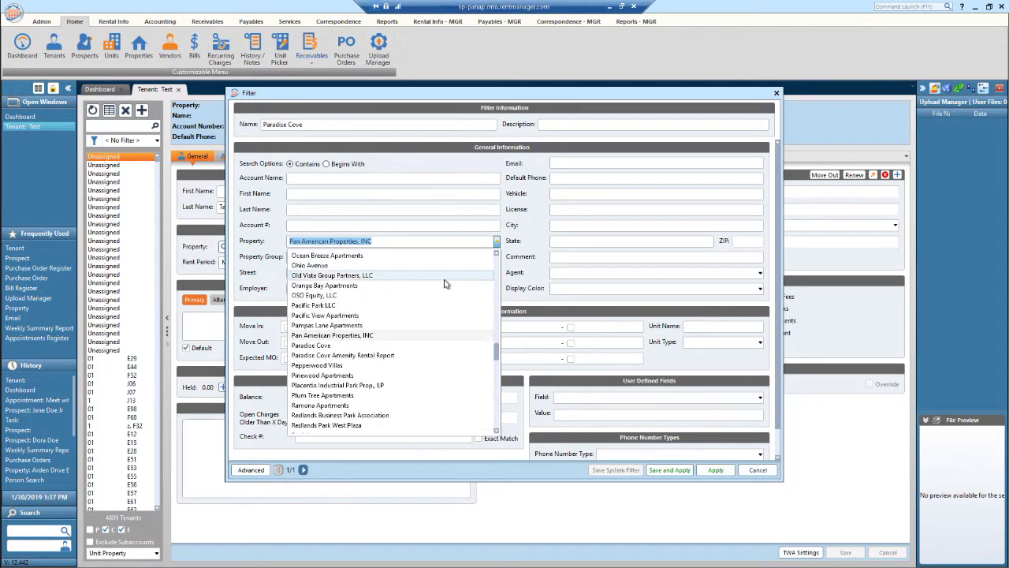
{"action": "left_click", "coordinate": [370, 346]}
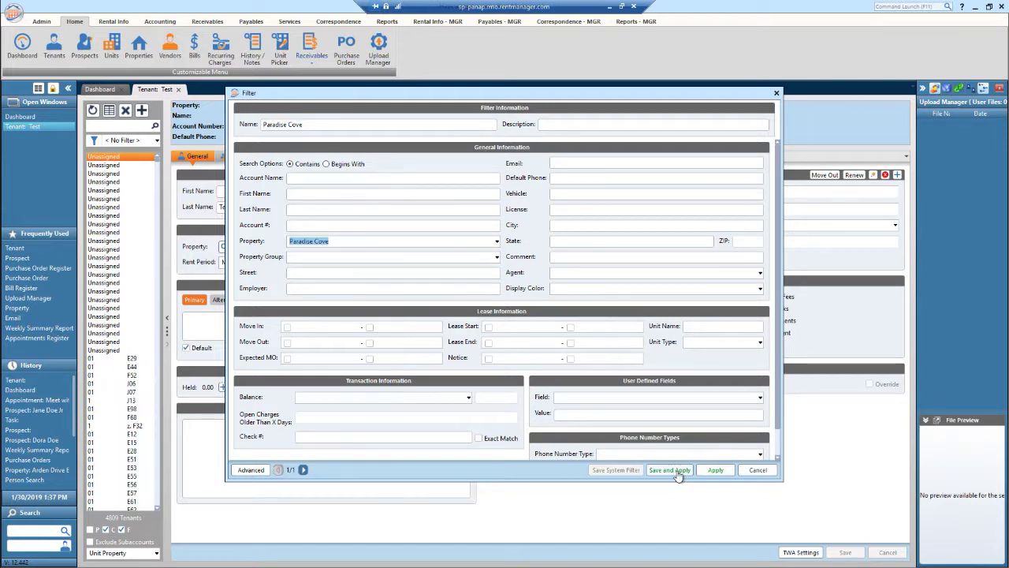
{"action": "left_click", "coordinate": [716, 473]}
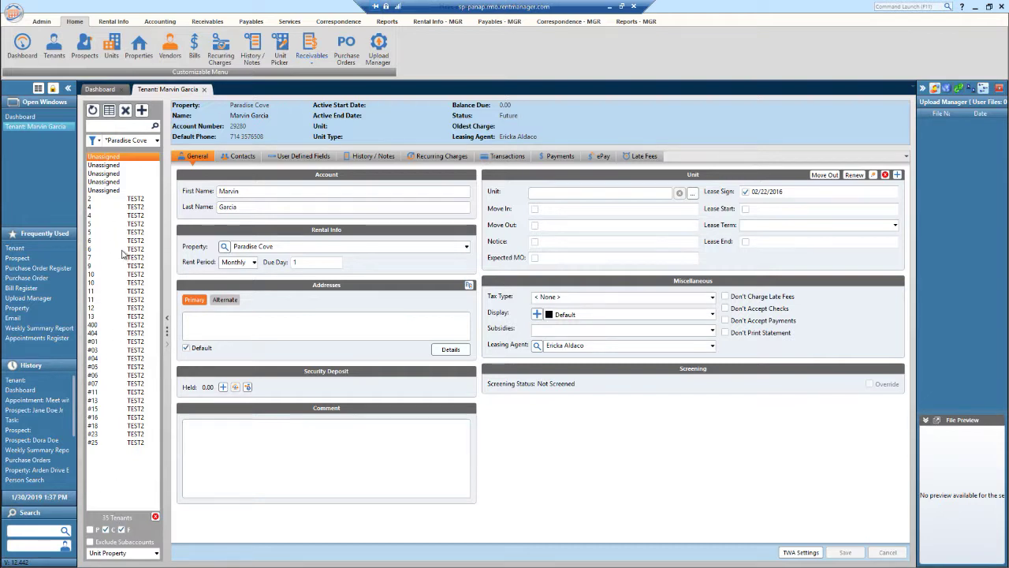
- Exclude future tenants from the Paradise Cove list, then check the saved filters list
{"action": "left_click", "coordinate": [122, 529]}
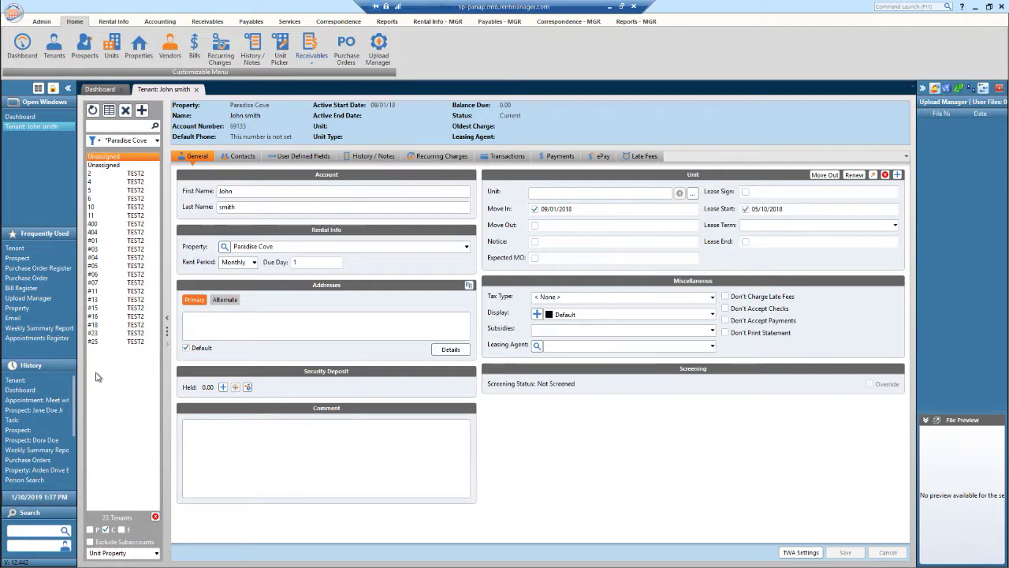
{"action": "left_click", "coordinate": [160, 140]}
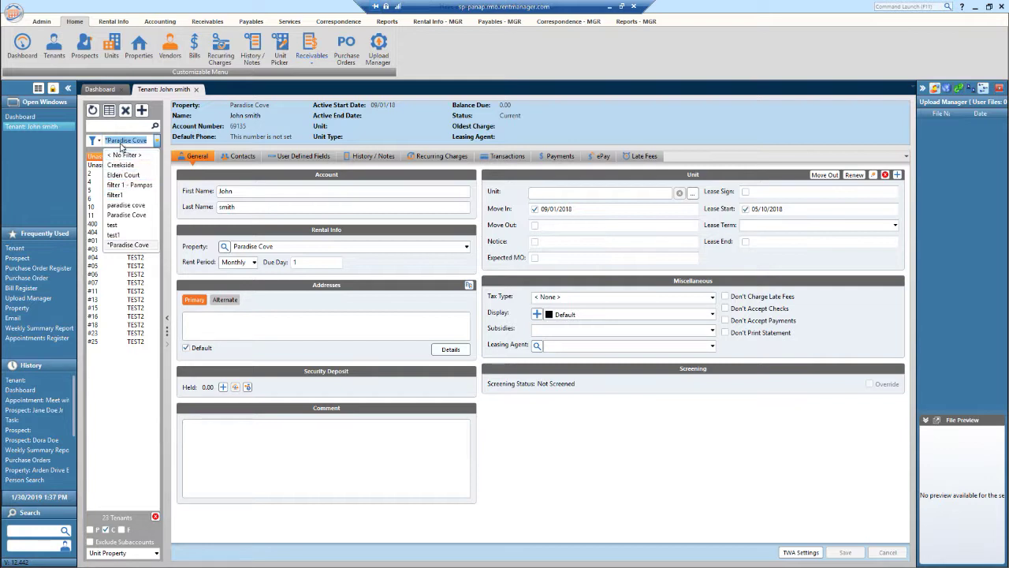
{"action": "left_click", "coordinate": [122, 147]}
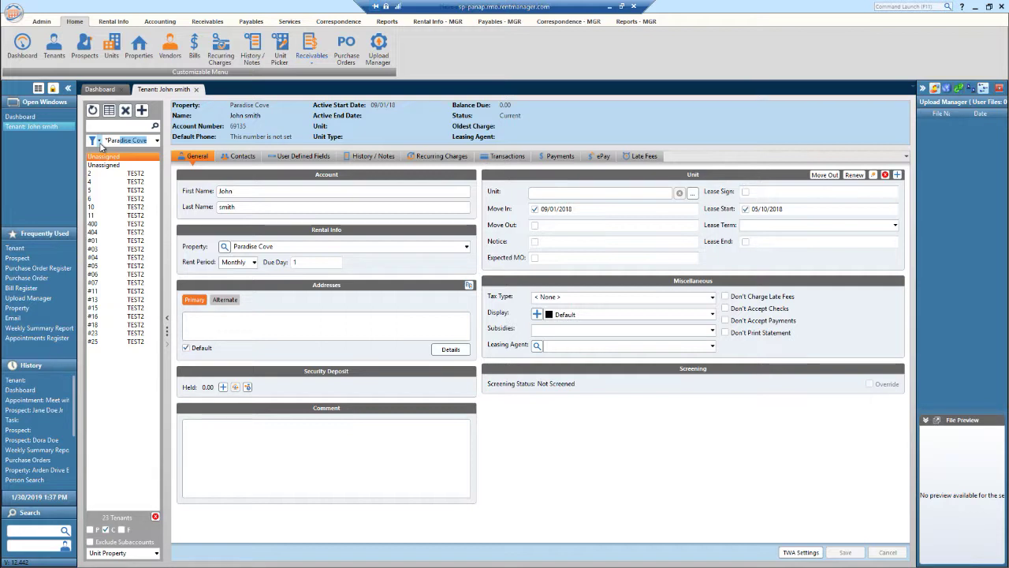
- Save the Paradise Cove filter, then reopen it for editing and cancel without changes
{"action": "left_click", "coordinate": [99, 142]}
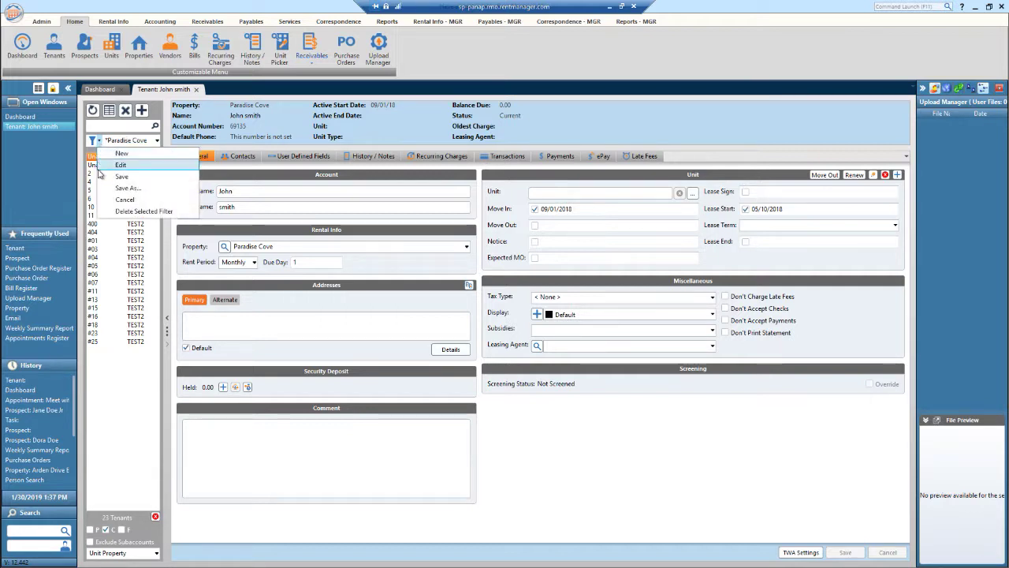
{"action": "left_click", "coordinate": [102, 176]}
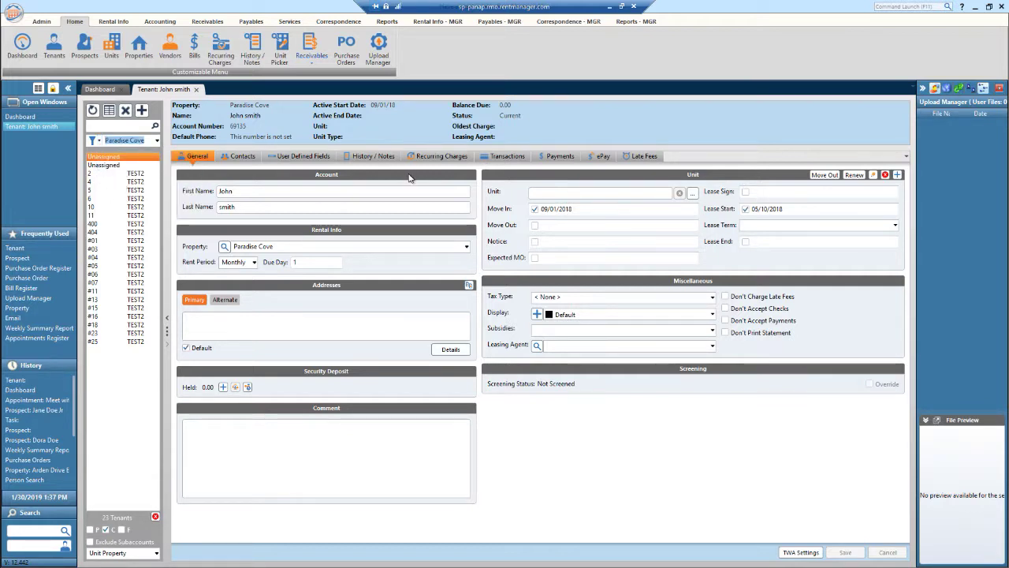
{"action": "left_click", "coordinate": [99, 142]}
{"action": "left_click", "coordinate": [114, 166]}
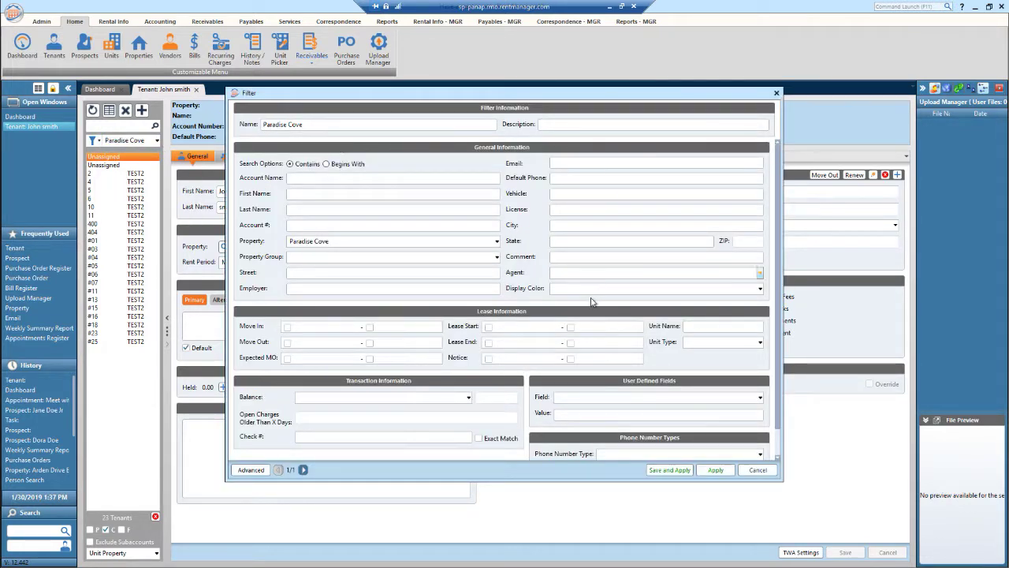
{"action": "scroll", "coordinate": [611, 280], "scroll_direction": "down", "scroll_amount": 1}
{"action": "scroll", "coordinate": [672, 245], "scroll_direction": "up", "scroll_amount": 1}
{"action": "left_click", "coordinate": [776, 93]}
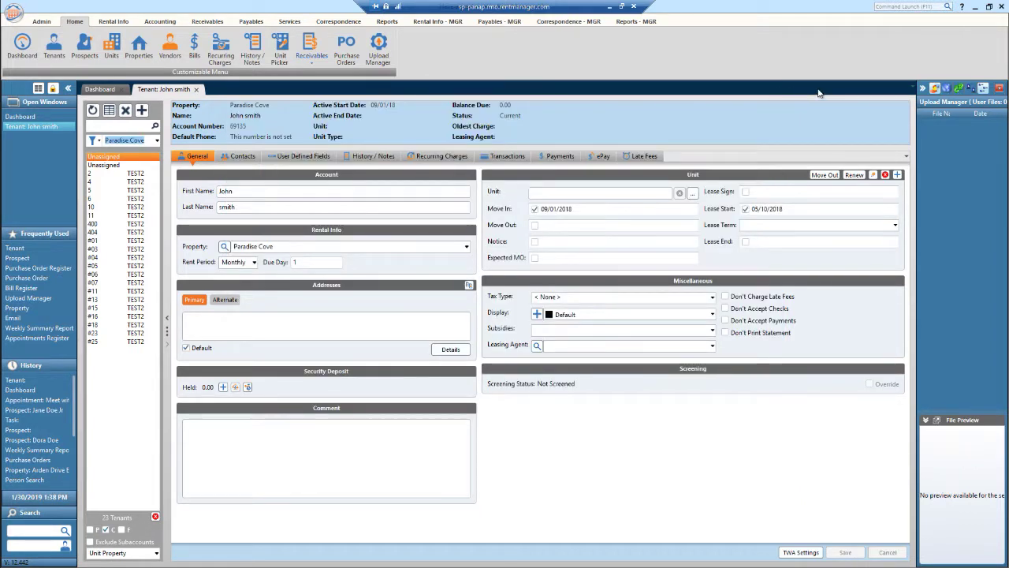
- Delete the Paradise Cove filter and confirm the deletion
{"action": "left_click", "coordinate": [100, 142]}
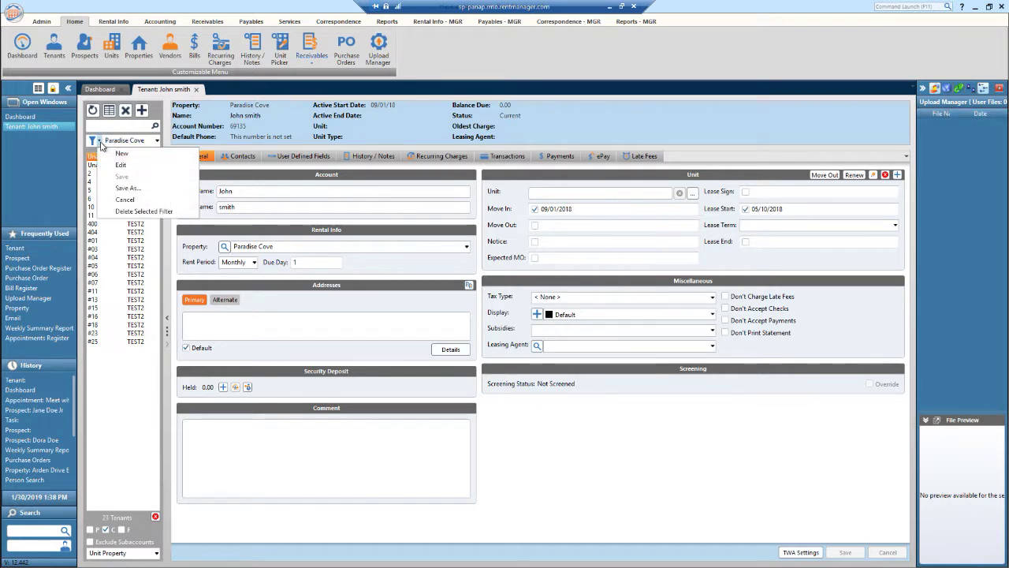
{"action": "left_click", "coordinate": [142, 211]}
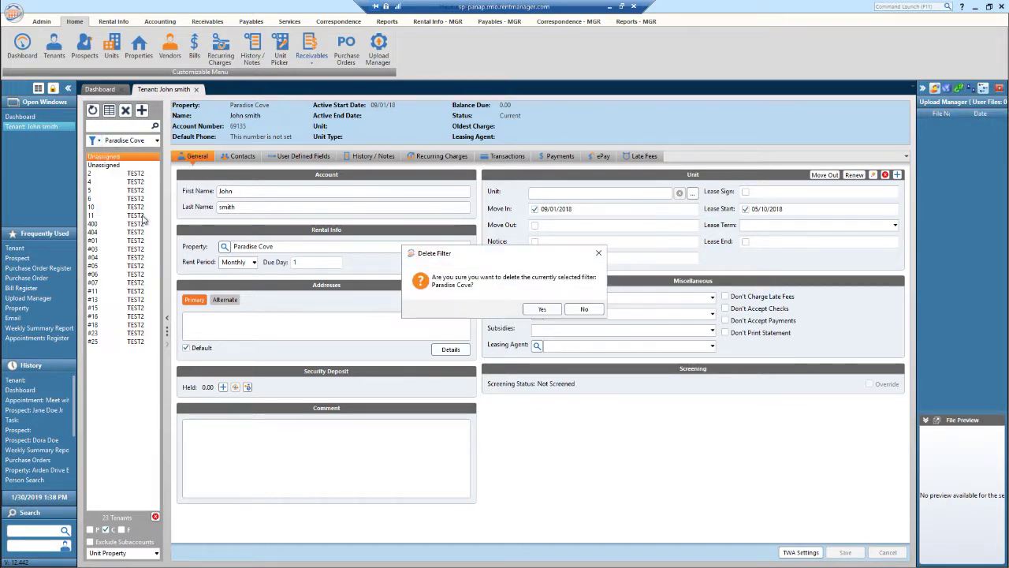
{"action": "left_click", "coordinate": [542, 308]}
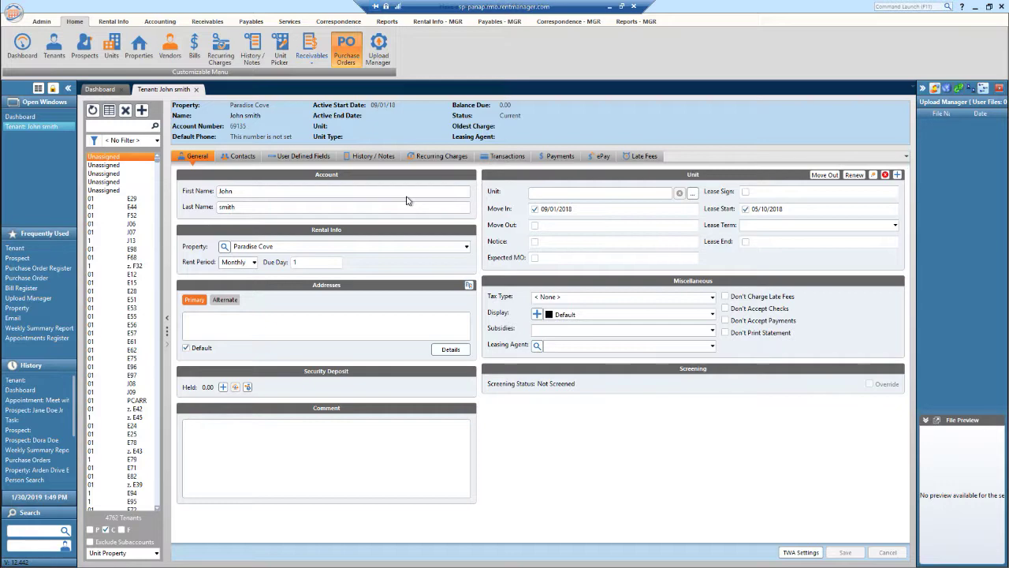
- In the Purchase Orders list, start a new filter named 'paradise cove'
{"action": "left_click", "coordinate": [347, 49]}
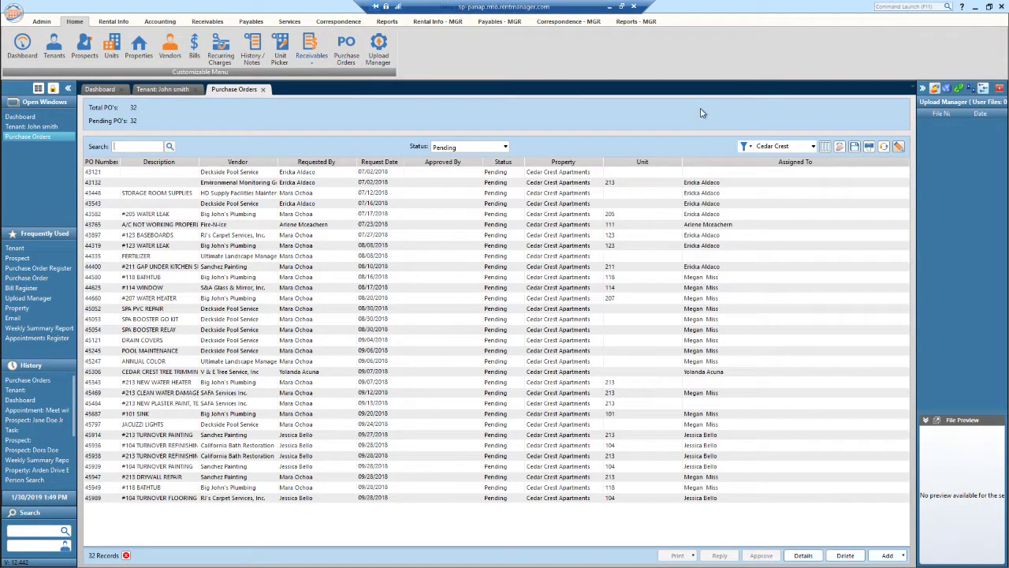
{"action": "left_click", "coordinate": [751, 147]}
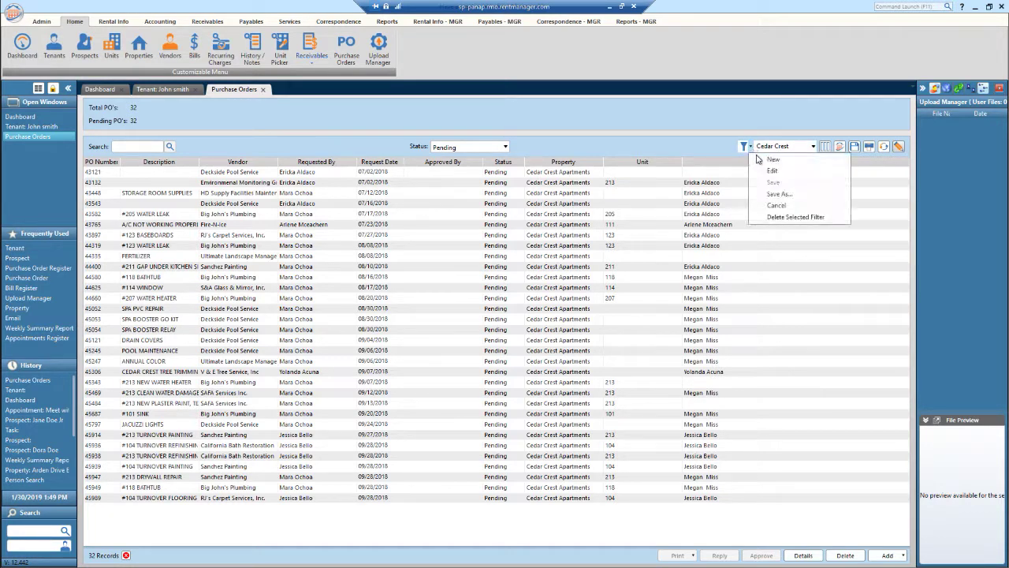
{"action": "left_click", "coordinate": [764, 158]}
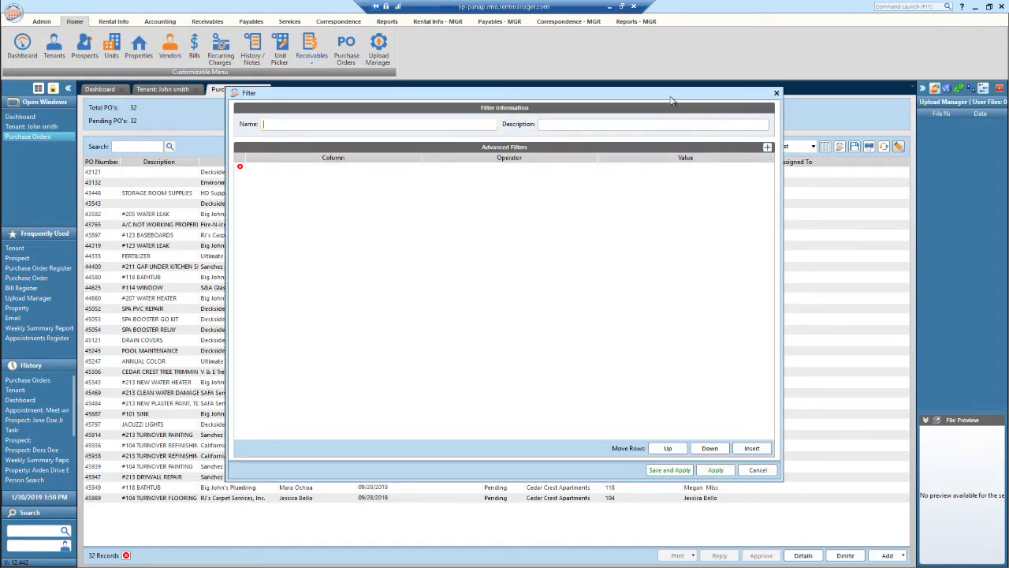
{"action": "left_click_drag", "start_coordinate": [671, 100], "coordinate": [649, 110]}
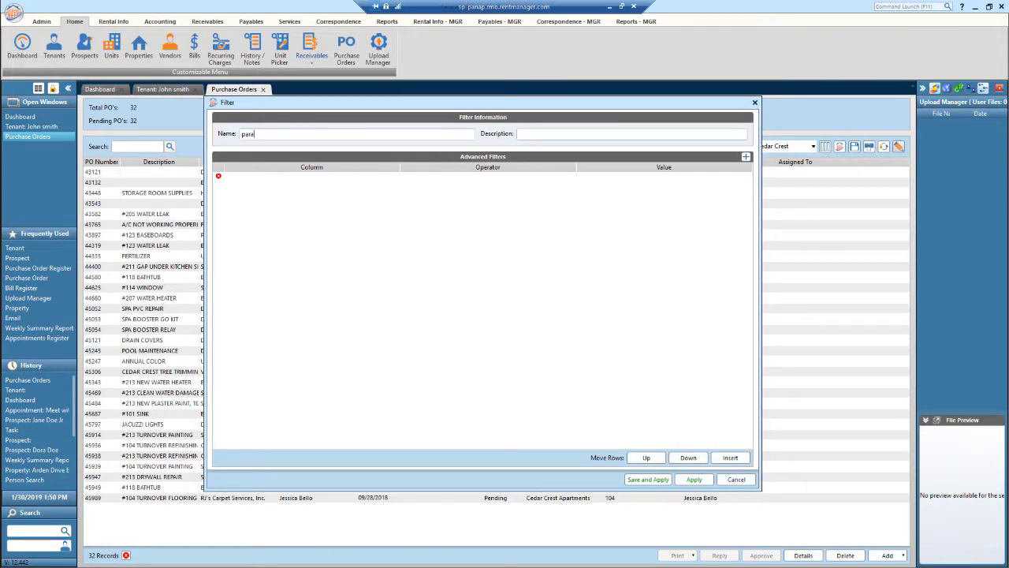
{"action": "left_click", "coordinate": [634, 135]}
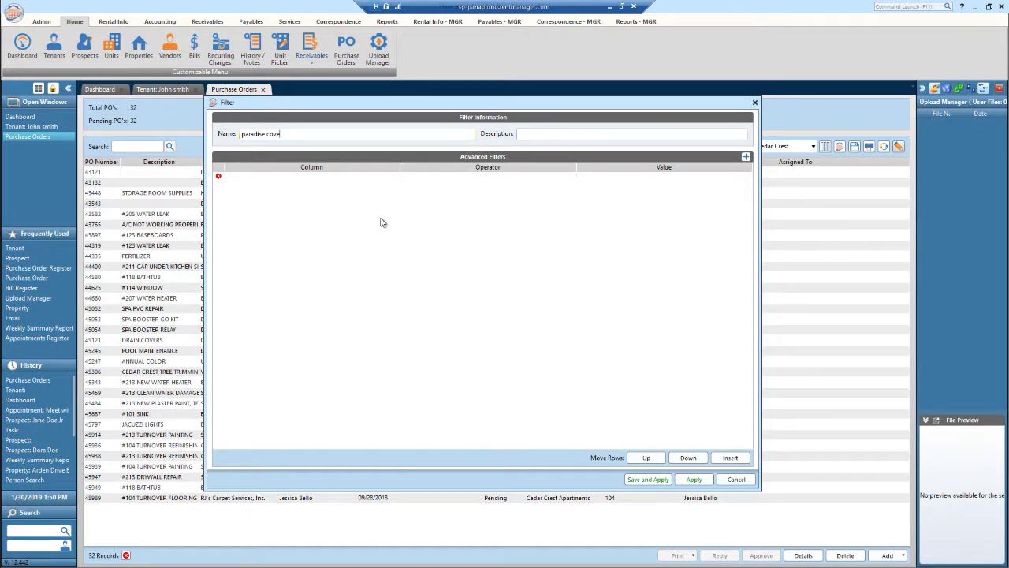
- Add the condition Property contains 'Paradise cove', then save and apply the filter
{"action": "left_click", "coordinate": [372, 178]}
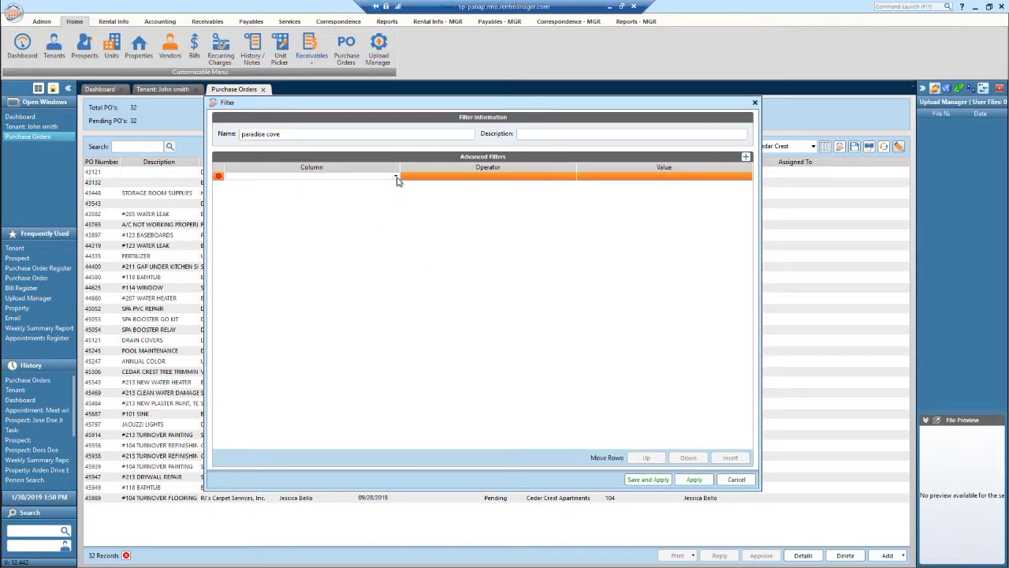
{"action": "left_click", "coordinate": [395, 176]}
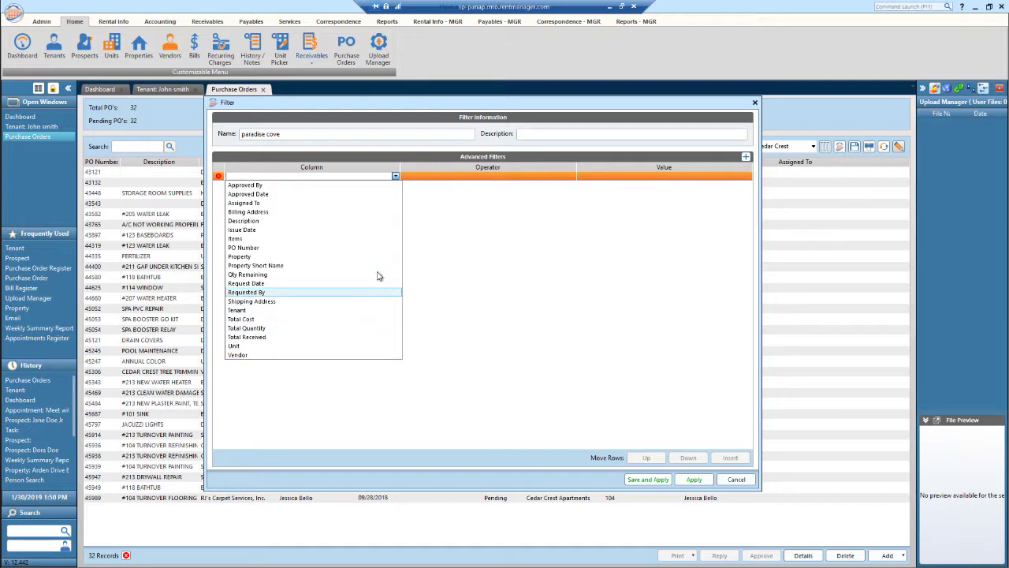
{"action": "left_click", "coordinate": [334, 257]}
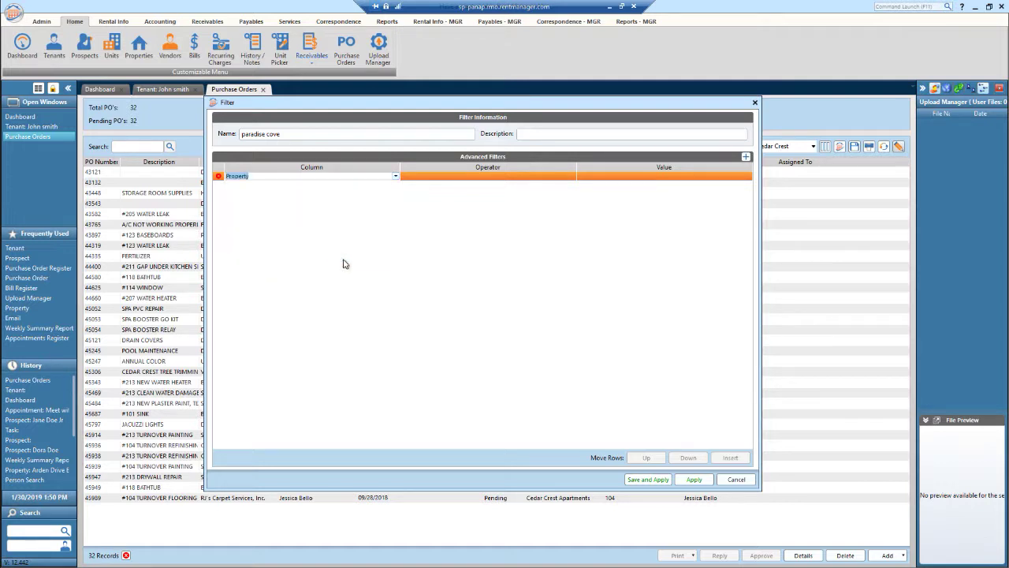
{"action": "left_click", "coordinate": [573, 177]}
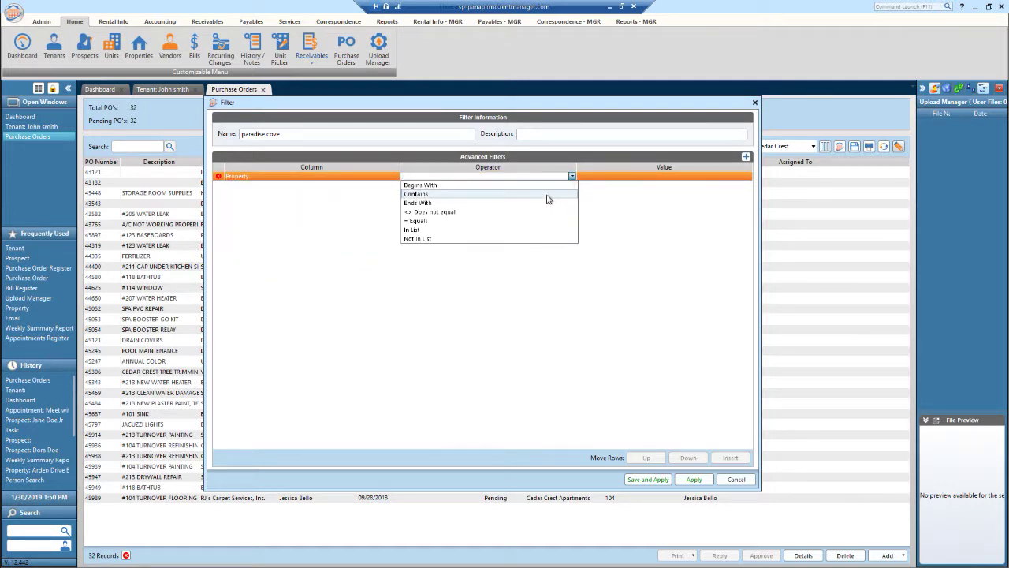
{"action": "left_click", "coordinate": [547, 194]}
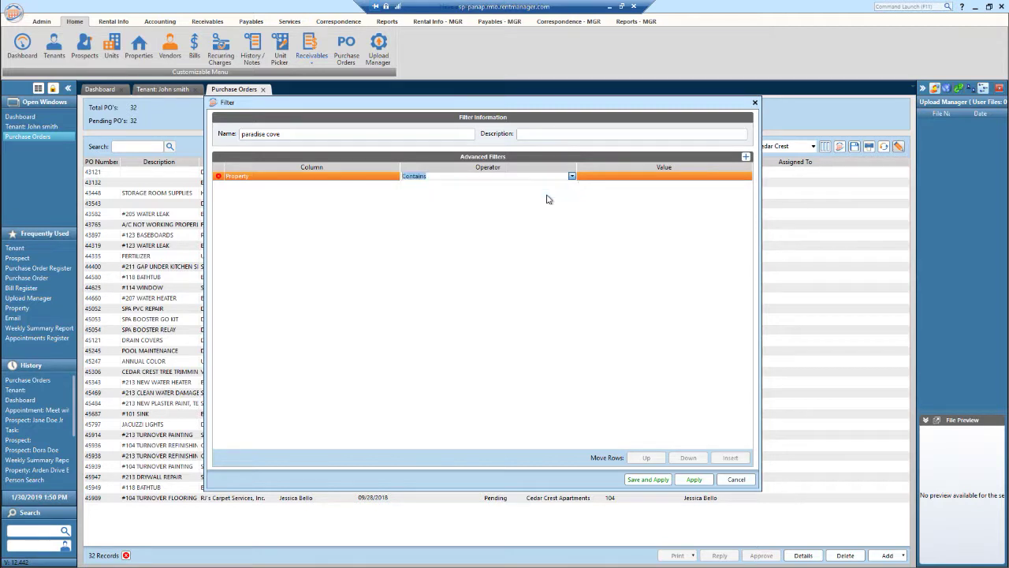
{"action": "left_click", "coordinate": [620, 179]}
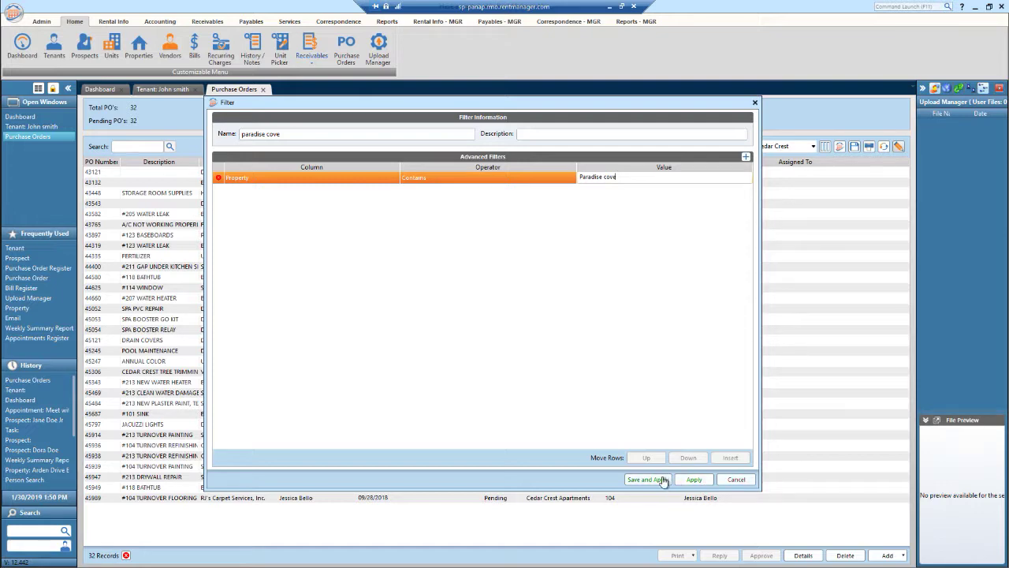
{"action": "left_click", "coordinate": [692, 480]}
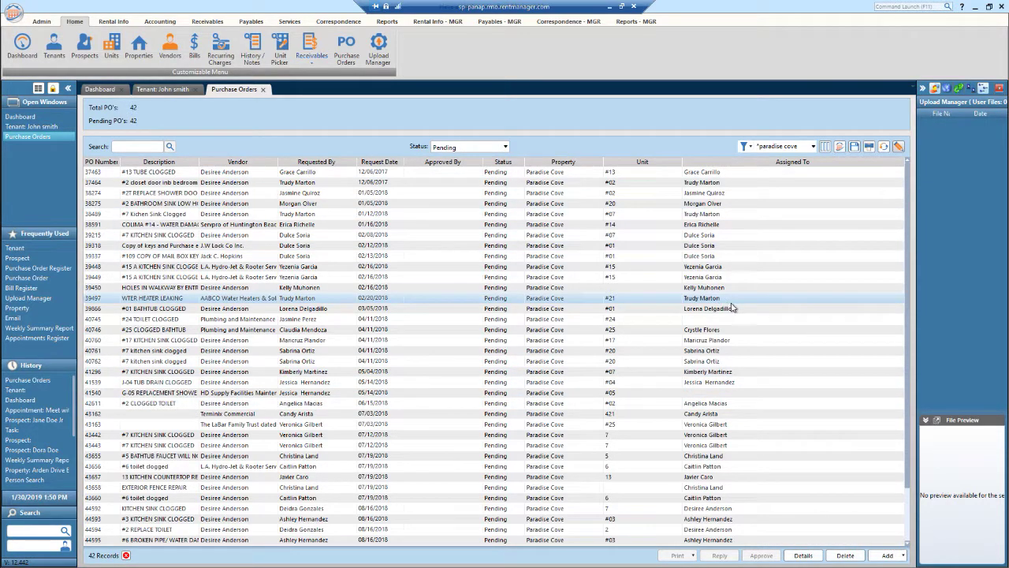
- Review the 42 filtered Paradise Cove purchase orders and bring up the saved filter's options
{"action": "scroll", "coordinate": [733, 313], "scroll_direction": "down", "scroll_amount": 2}
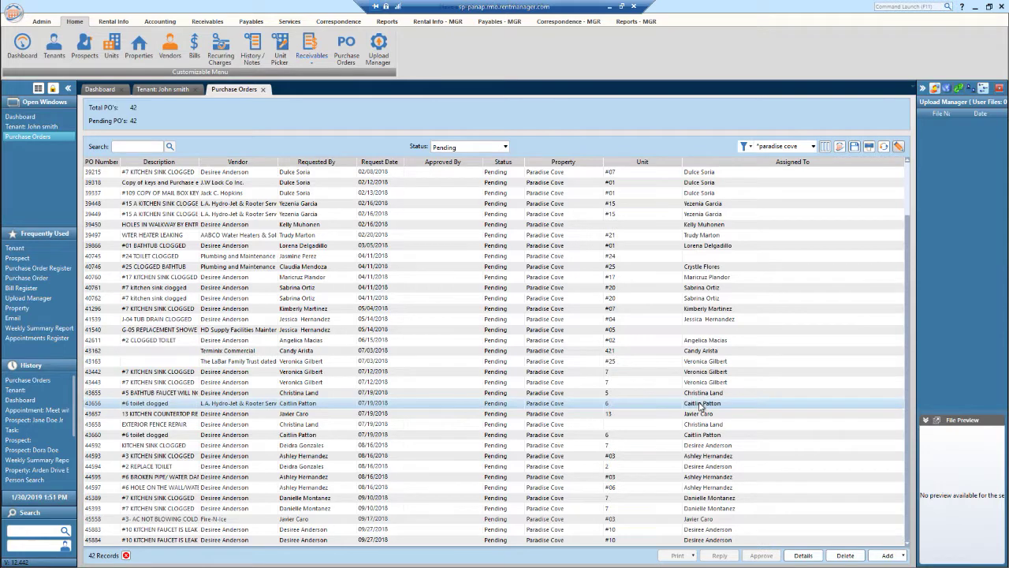
{"action": "scroll", "coordinate": [700, 406], "scroll_direction": "up", "scroll_amount": 2}
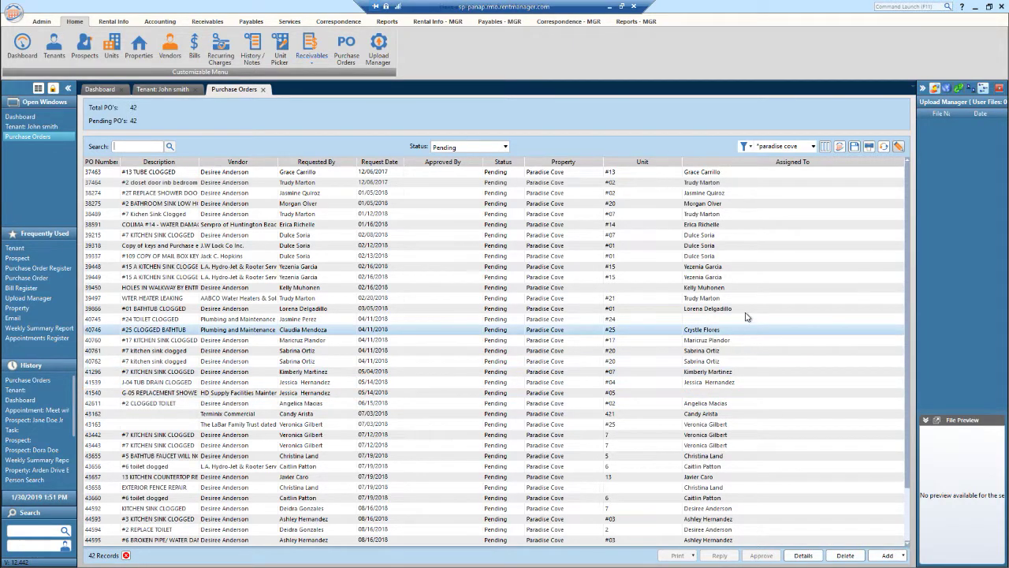
{"action": "left_click", "coordinate": [751, 147]}
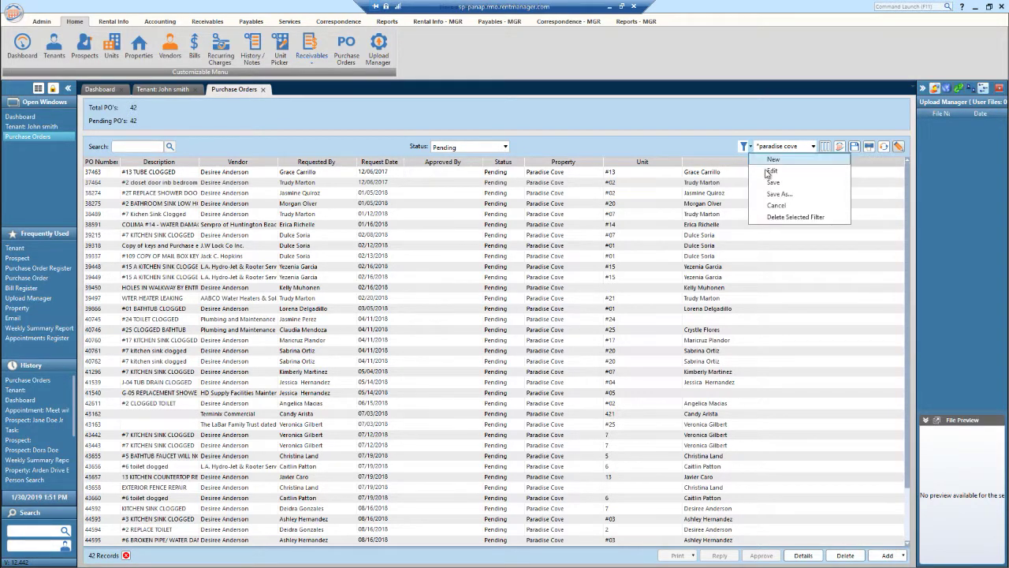
- Edit the paradise cove filter and set the new AND condition's column to Unit
{"action": "left_click", "coordinate": [770, 172]}
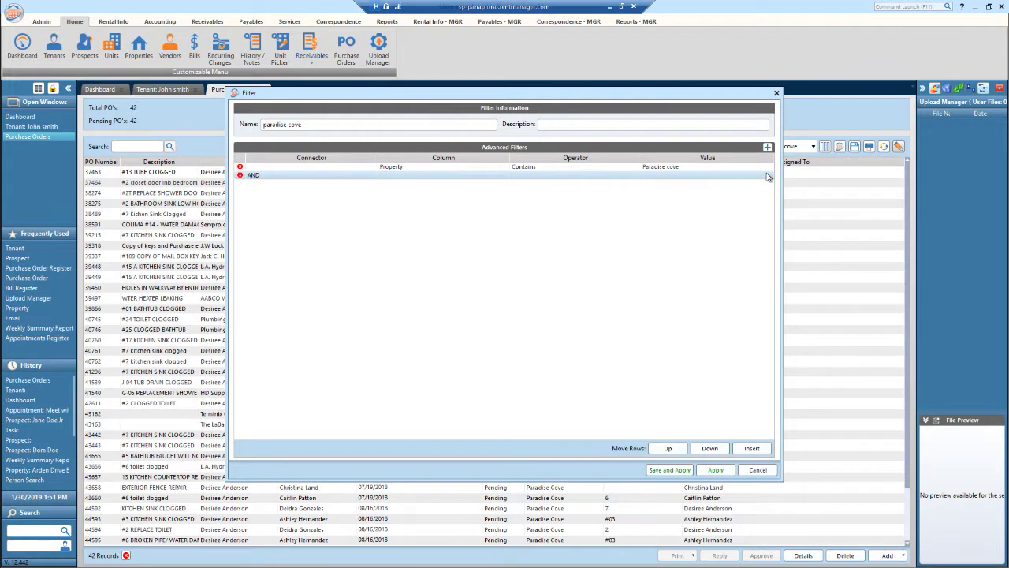
{"action": "left_click", "coordinate": [465, 177]}
{"action": "left_click", "coordinate": [504, 177]}
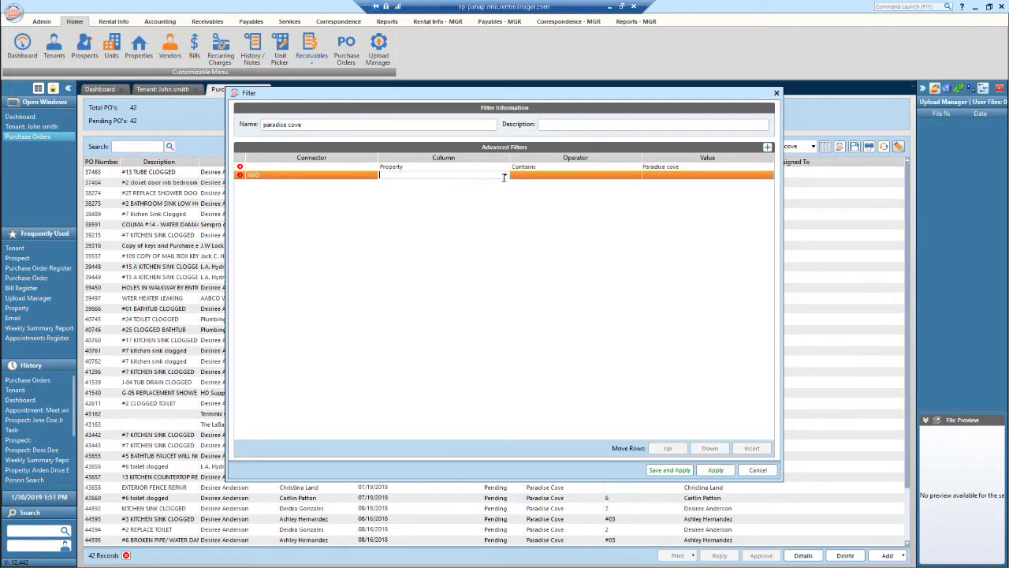
{"action": "left_click", "coordinate": [505, 175]}
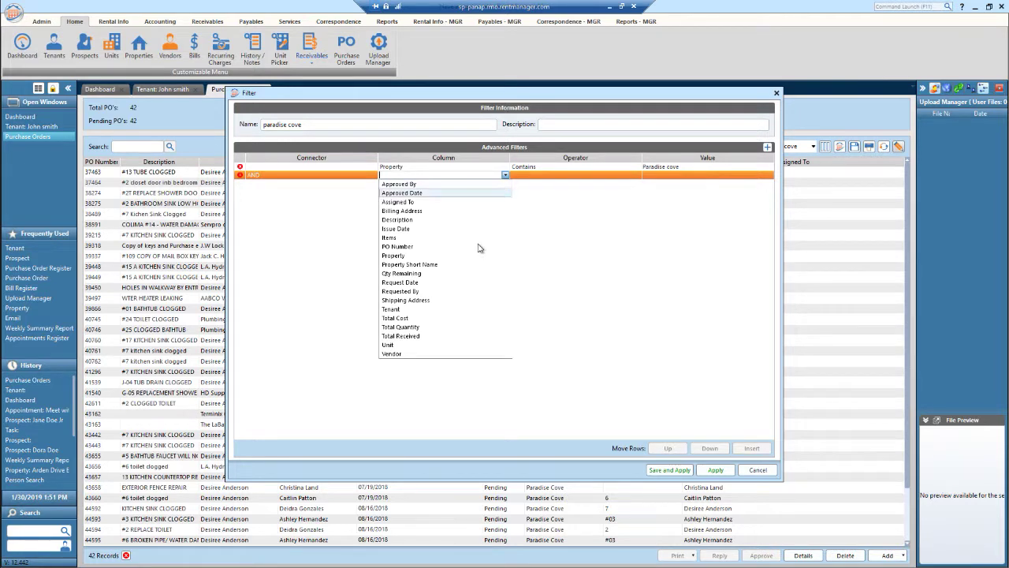
{"action": "left_click", "coordinate": [488, 345]}
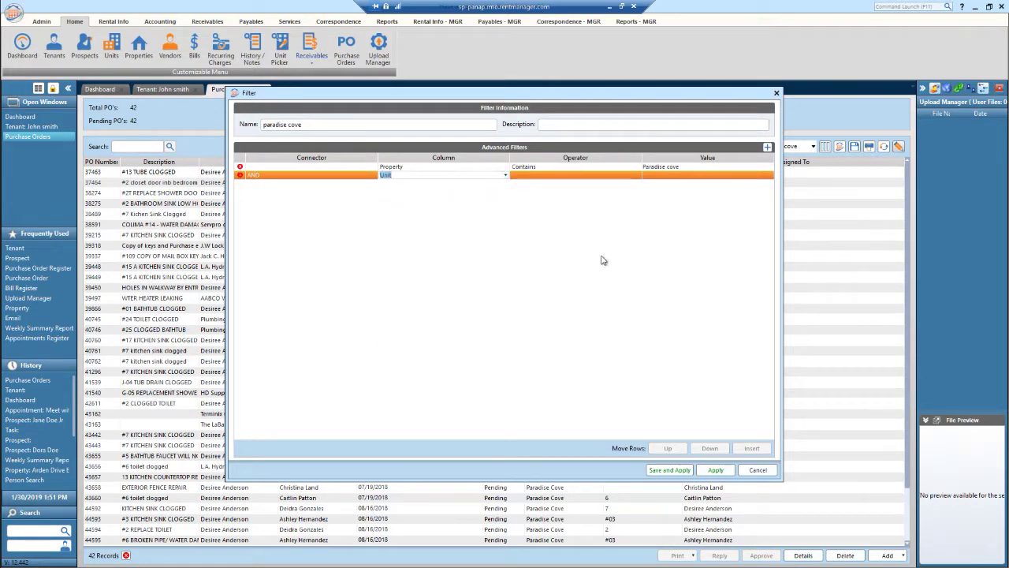
{"action": "left_click", "coordinate": [635, 177]}
- Make the Unit condition Contains '#02' and apply the updated filter
{"action": "left_click", "coordinate": [635, 176]}
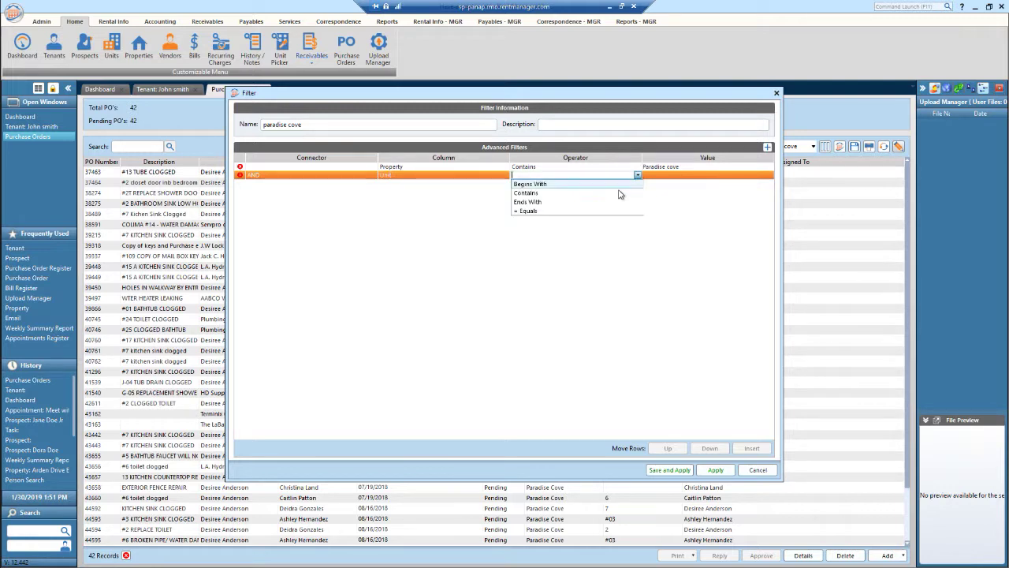
{"action": "left_click", "coordinate": [622, 193]}
{"action": "left_click", "coordinate": [679, 174]}
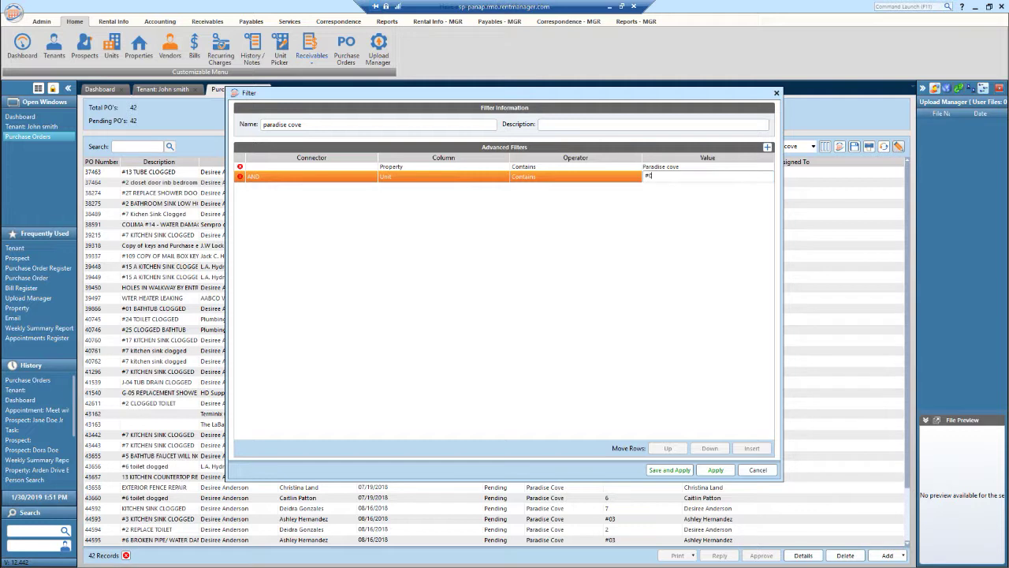
{"action": "type", "text": "#02"}
{"action": "key", "text": "BackSpace"}
{"action": "type", "text": "3"}
{"action": "left_click", "coordinate": [655, 176]}
{"action": "left_click", "coordinate": [722, 470]}
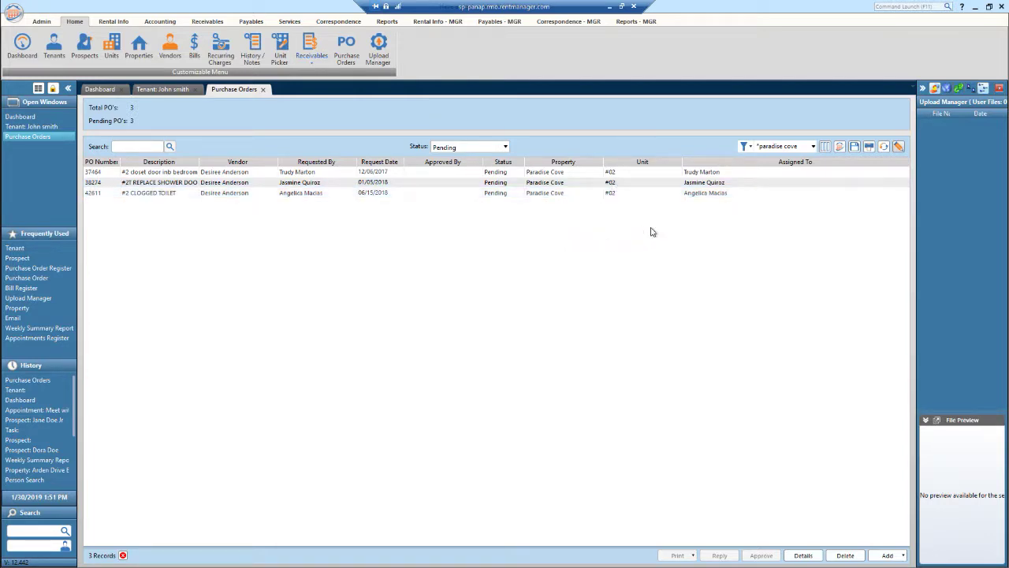
{"action": "left_click", "coordinate": [746, 147]}
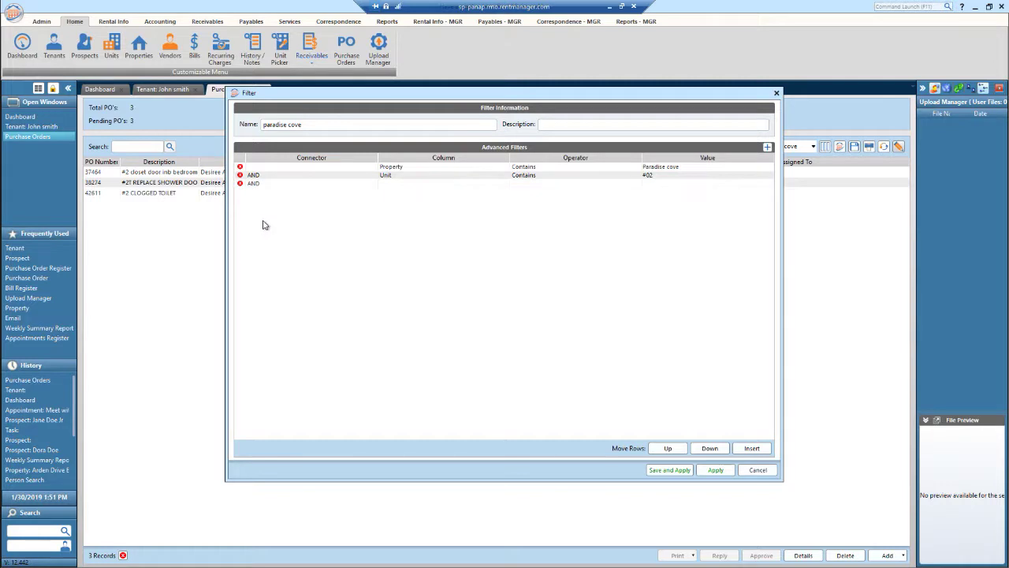
{"action": "left_click", "coordinate": [776, 93]}
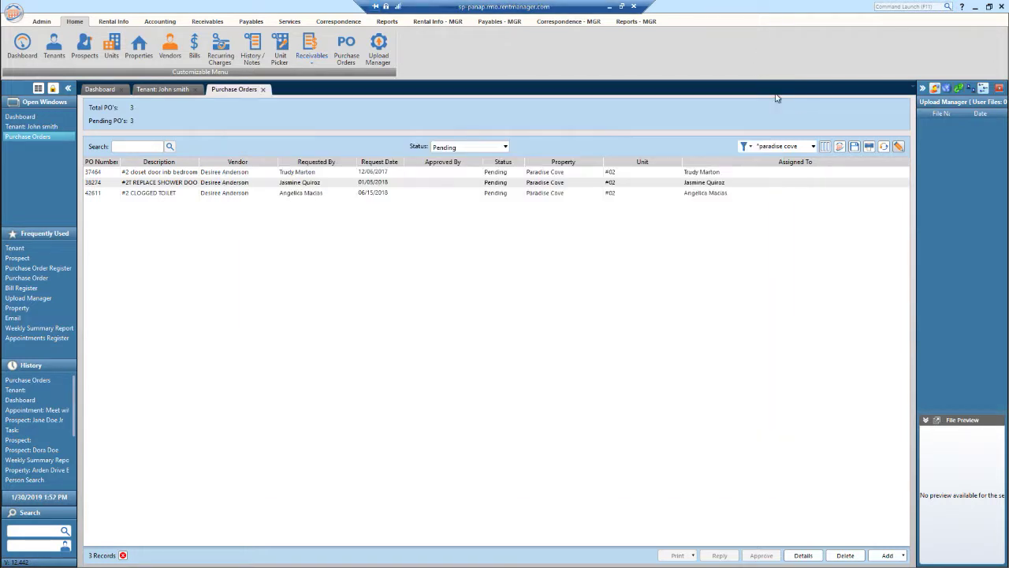
{"action": "left_click", "coordinate": [751, 147]}
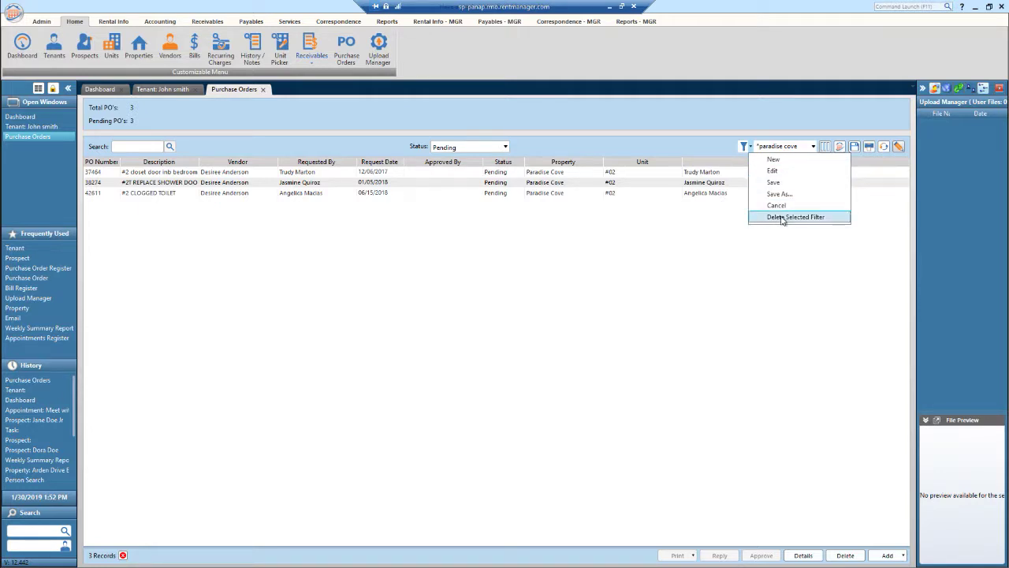
{"action": "left_click", "coordinate": [781, 281]}
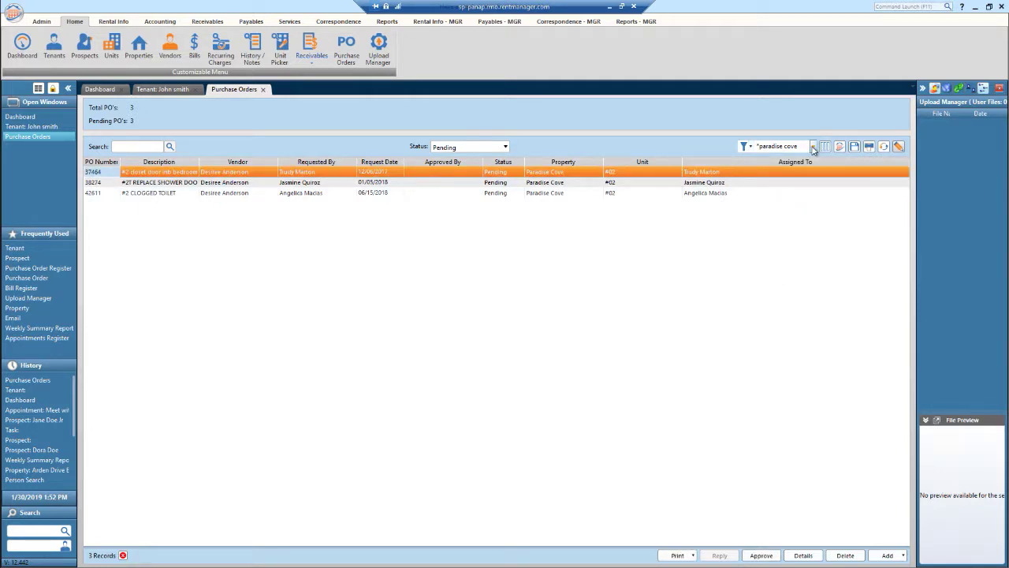
{"action": "left_click", "coordinate": [813, 148]}
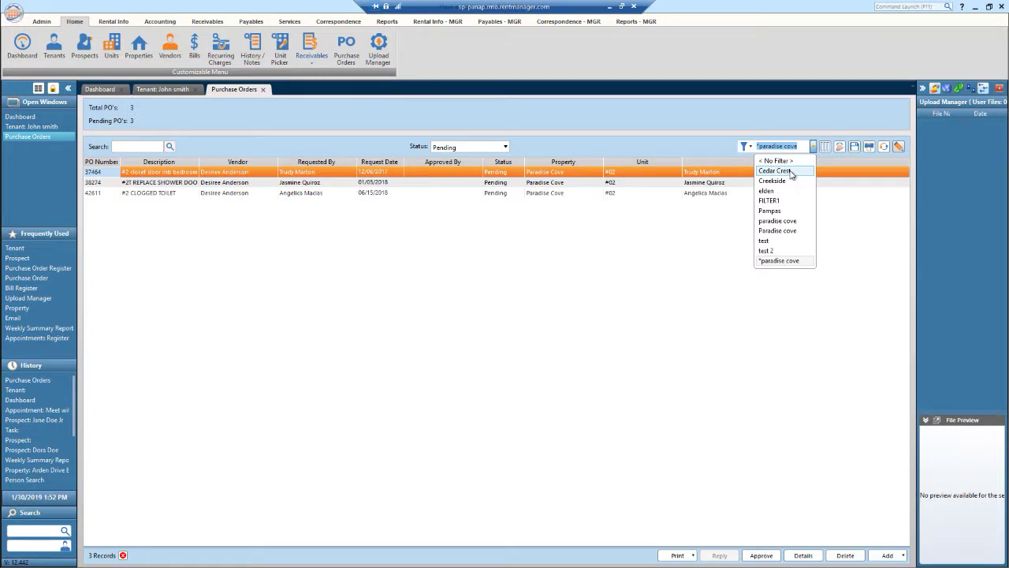